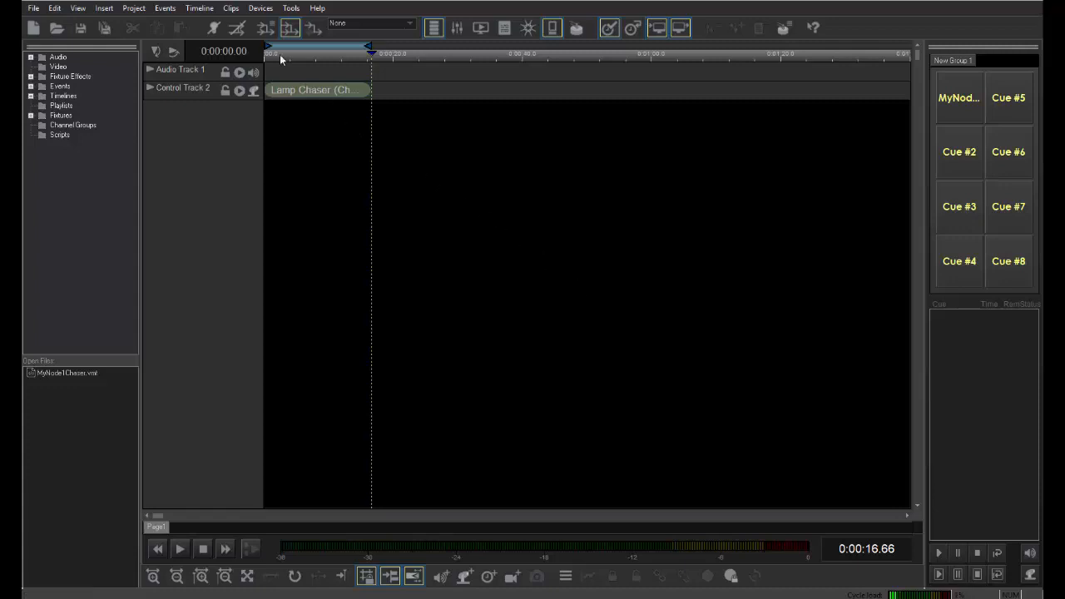
Step: Assign the MyNode1Chaser timeline to the ShowNodes device MyNode1 in the timeline options
click(208, 11)
click(212, 122)
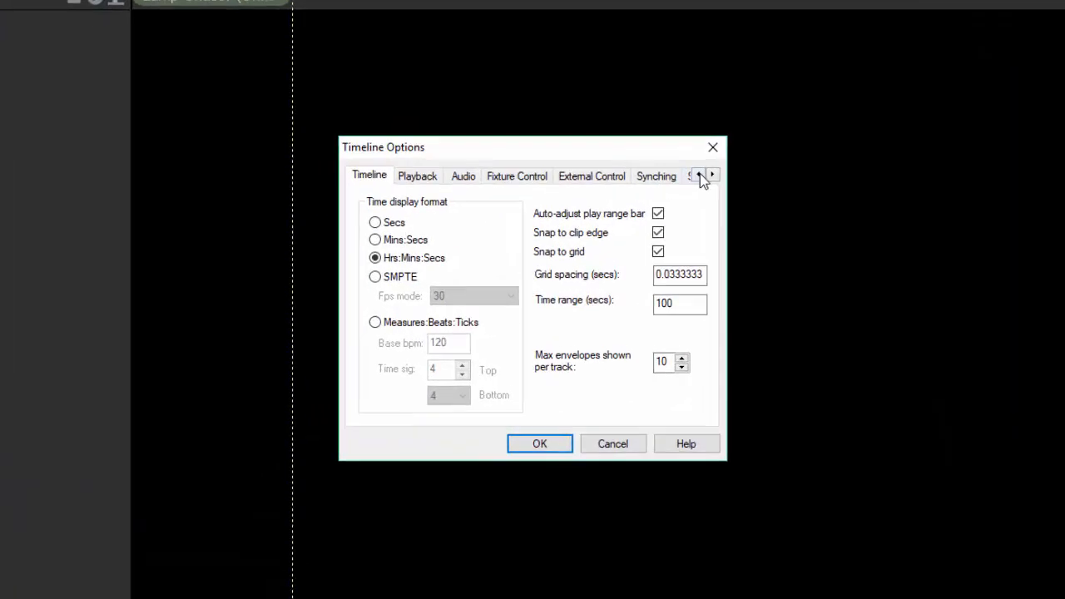
click(712, 175)
click(659, 176)
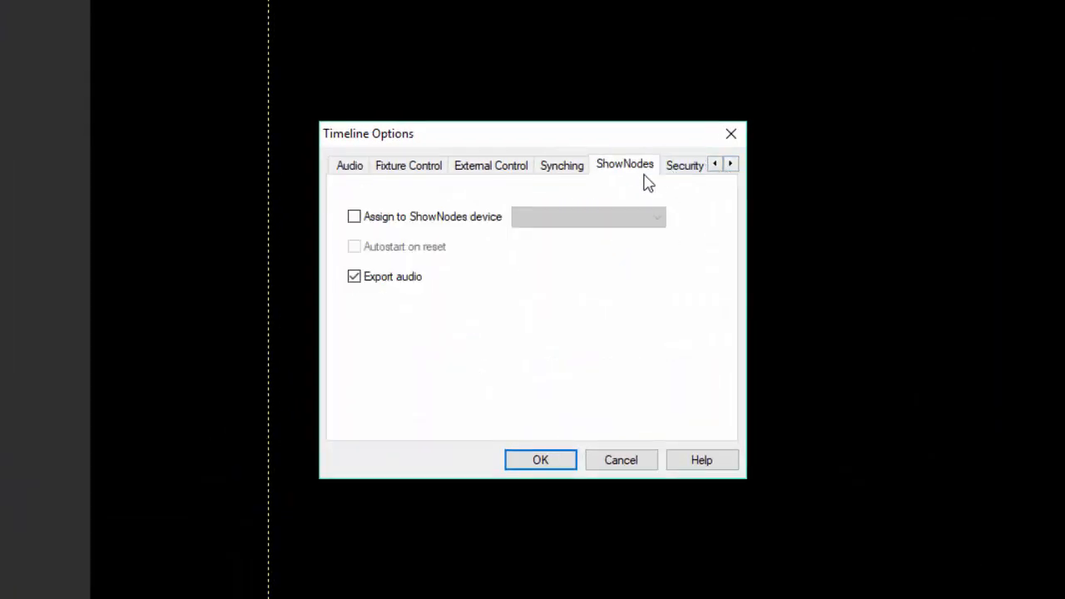
click(481, 220)
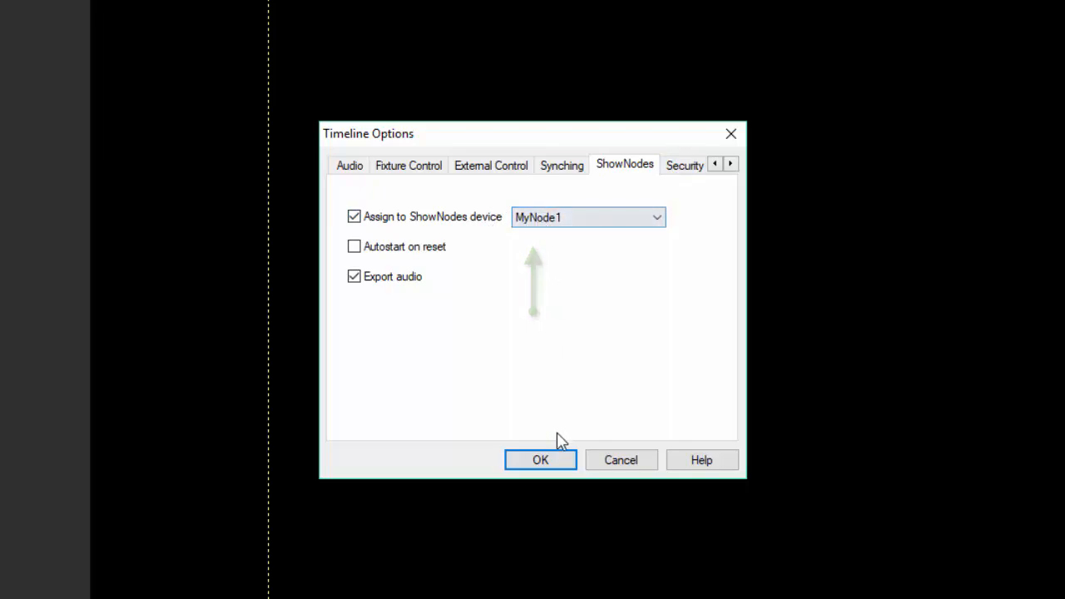
click(558, 463)
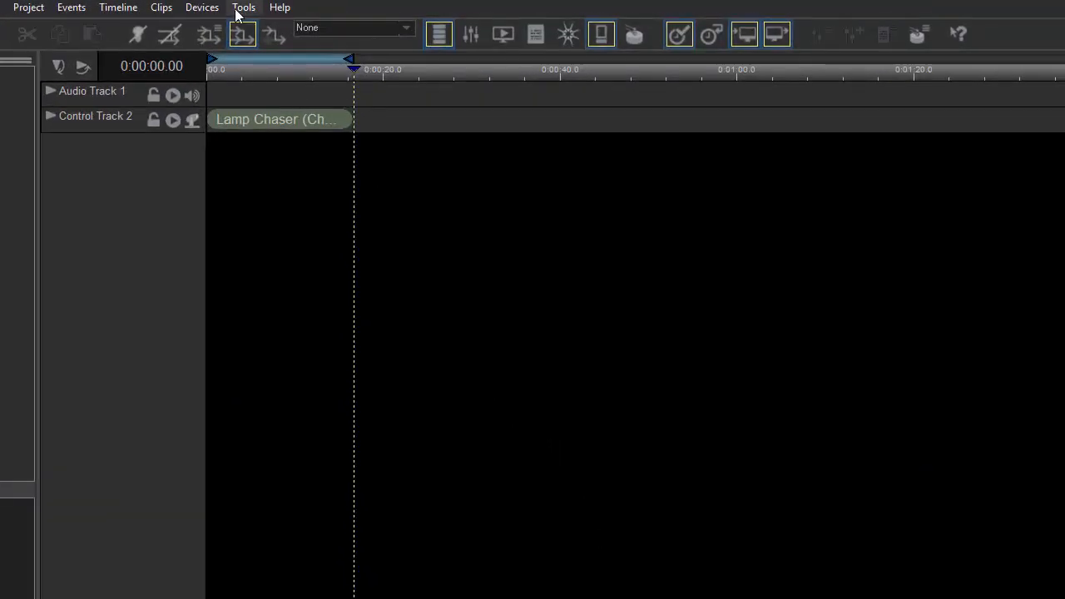
Step: Examine MyNode1's settings in the ShowNodes Manager and consult the manager's help page
click(201, 10)
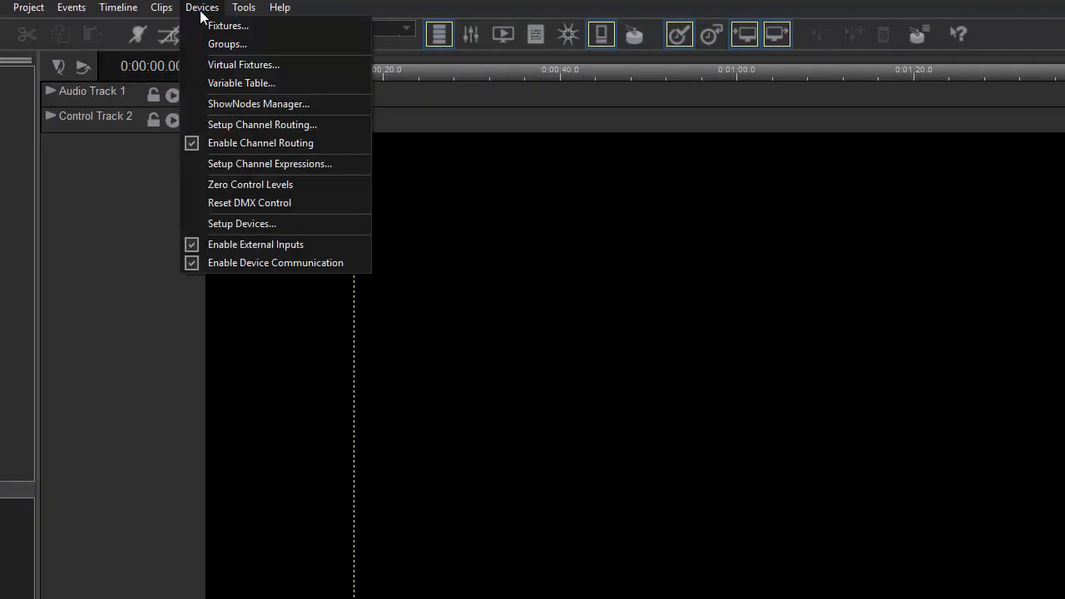
click(227, 104)
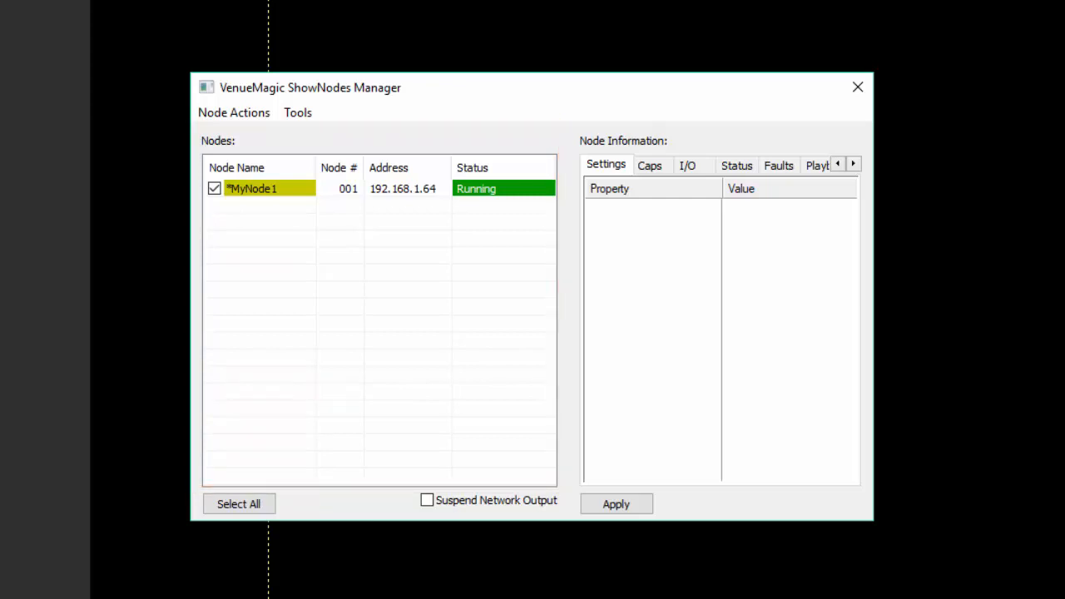
click(344, 190)
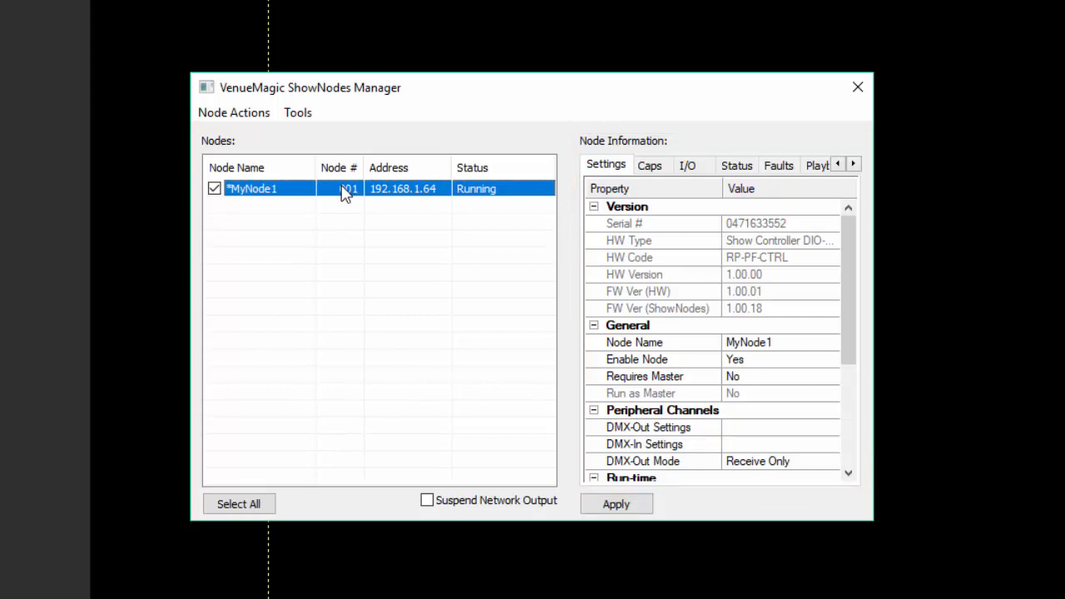
key(F1)
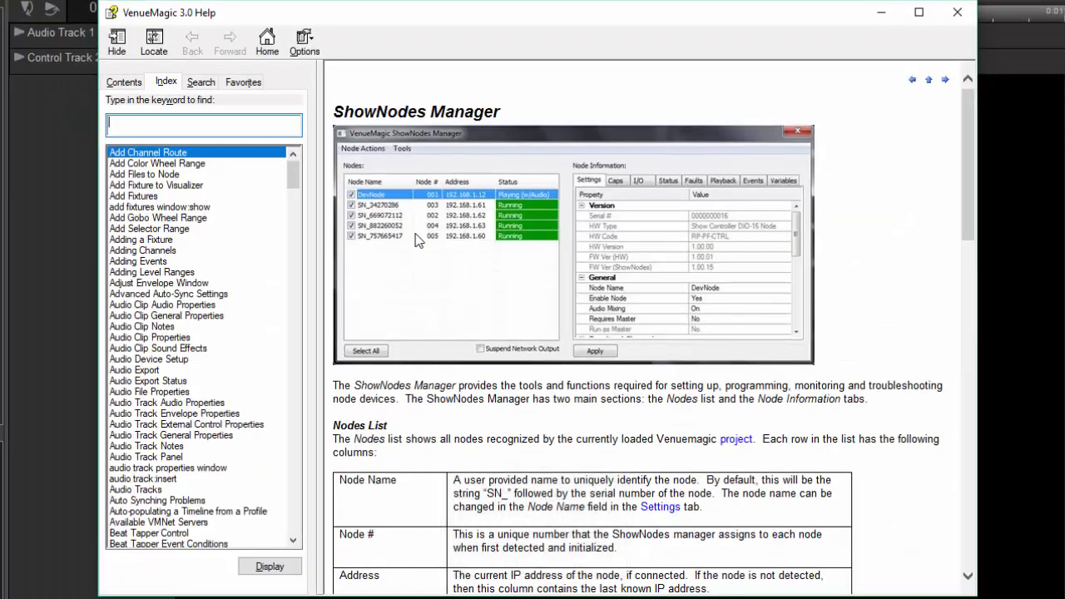
click(970, 13)
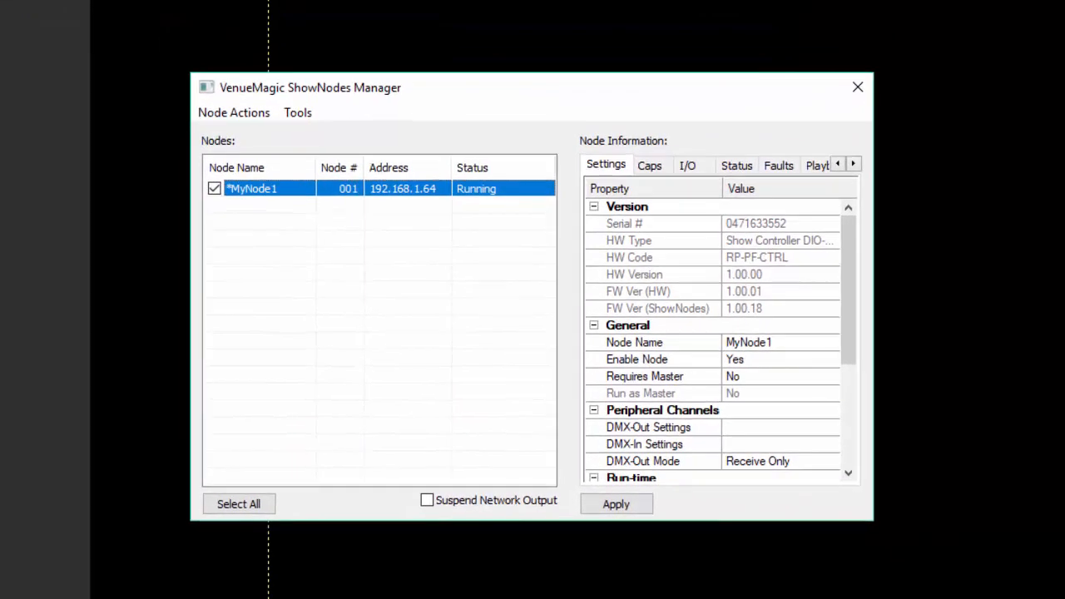
Step: Build and upload the project files to all nodes, then close the ShowNodes Manager
click(235, 117)
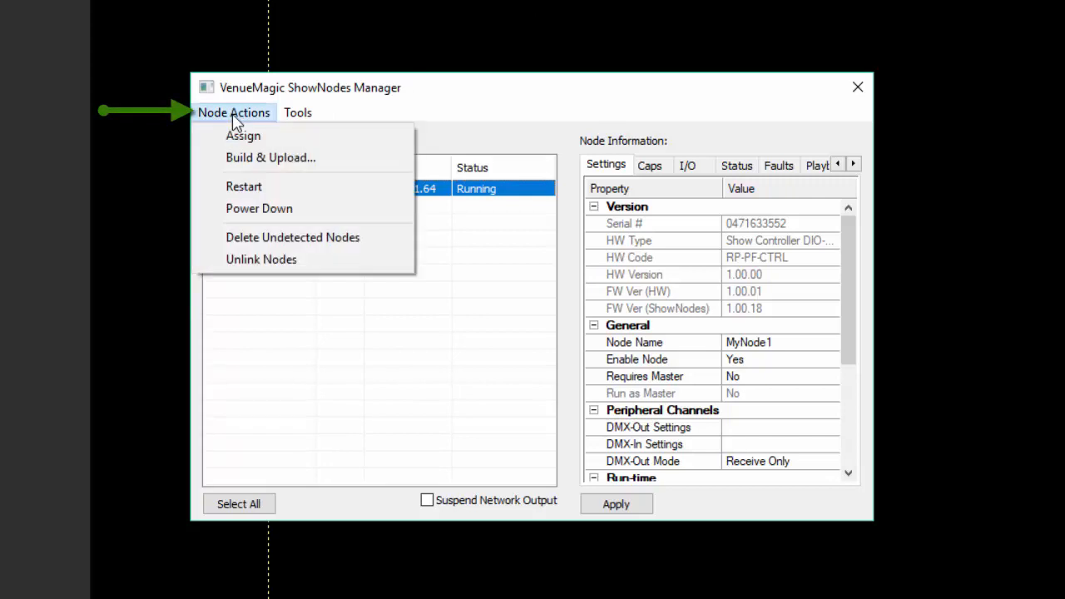
click(252, 165)
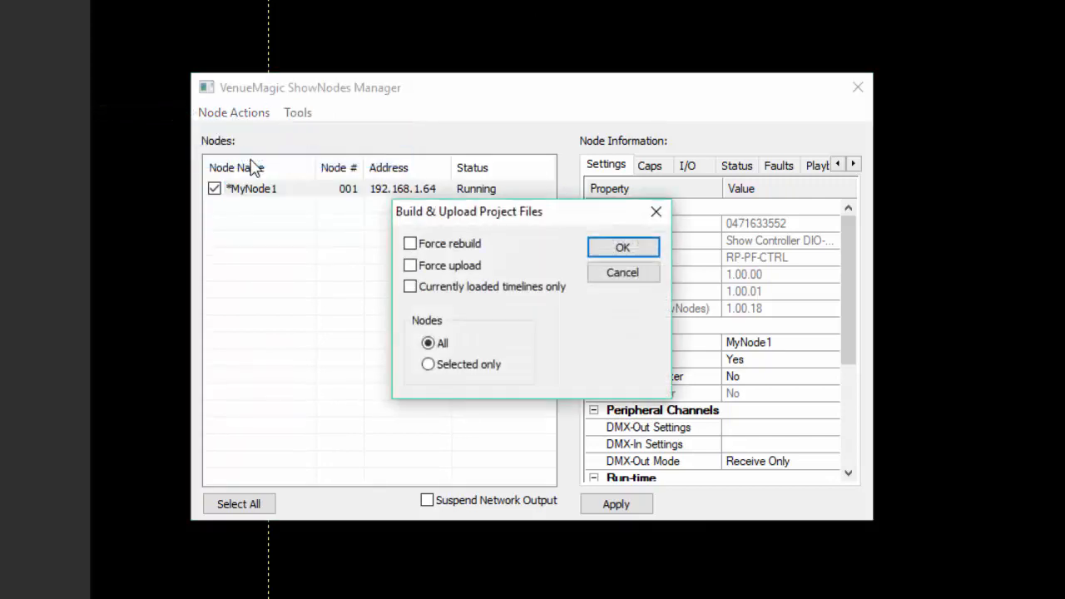
click(606, 253)
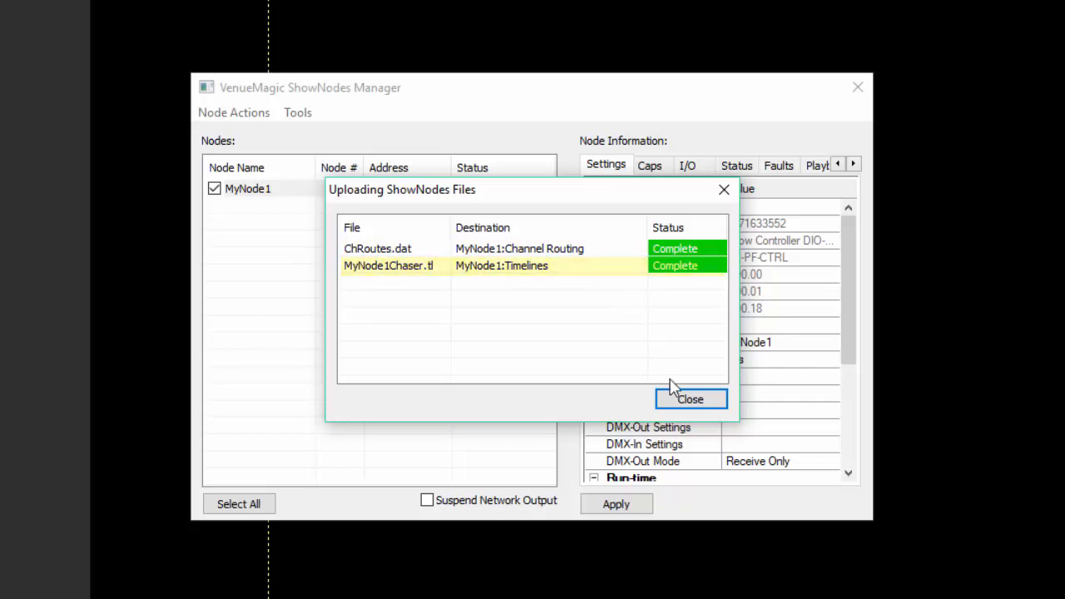
click(689, 400)
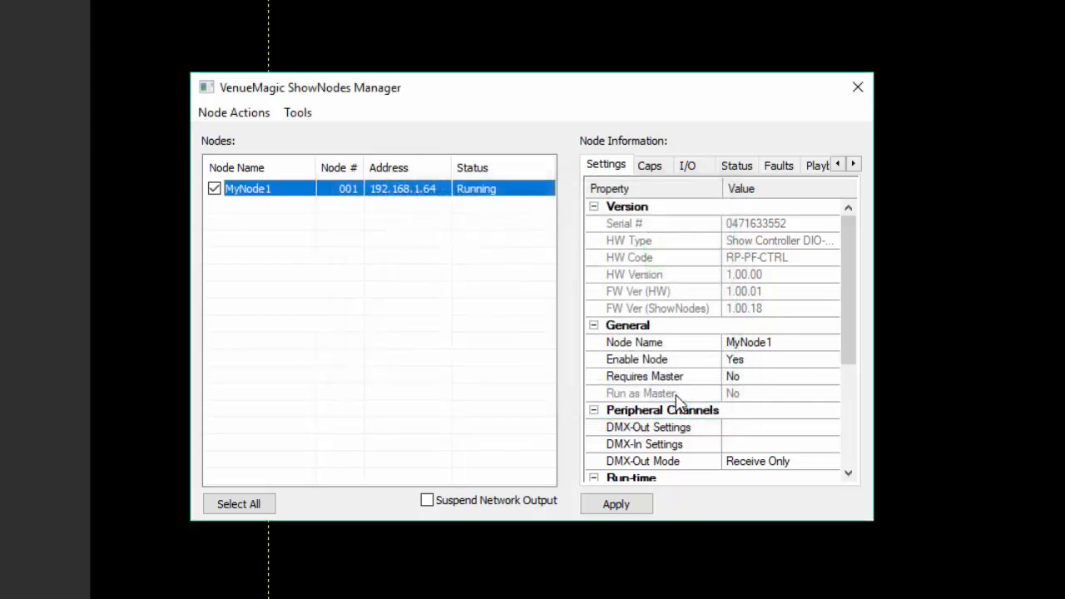
click(856, 89)
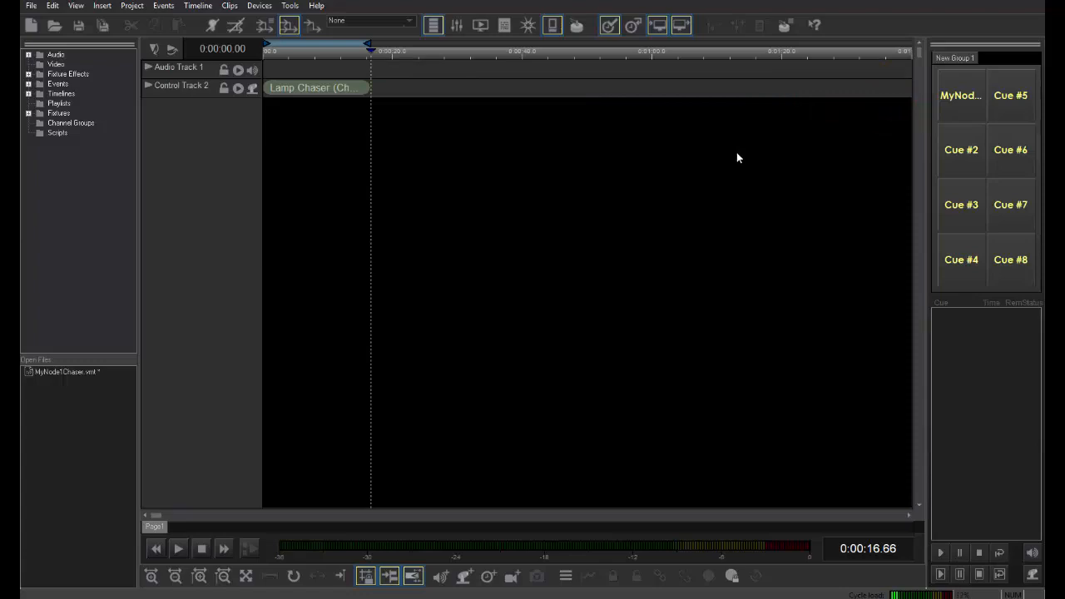
Step: Change the MyNode1Chaser cue button to play a Run Timeline event instead of a timeline
right_click(943, 99)
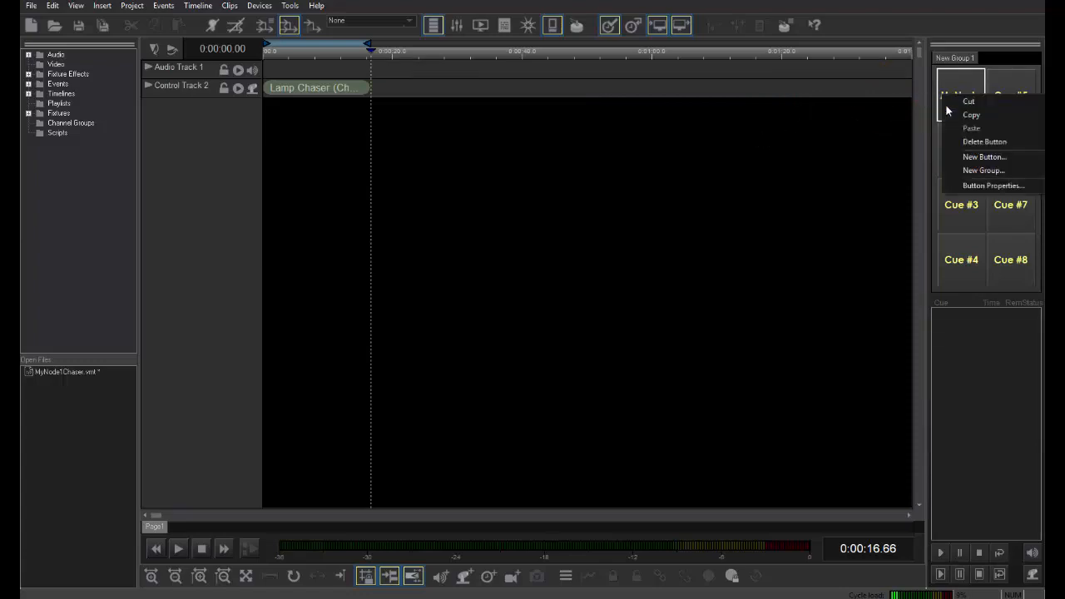
click(962, 186)
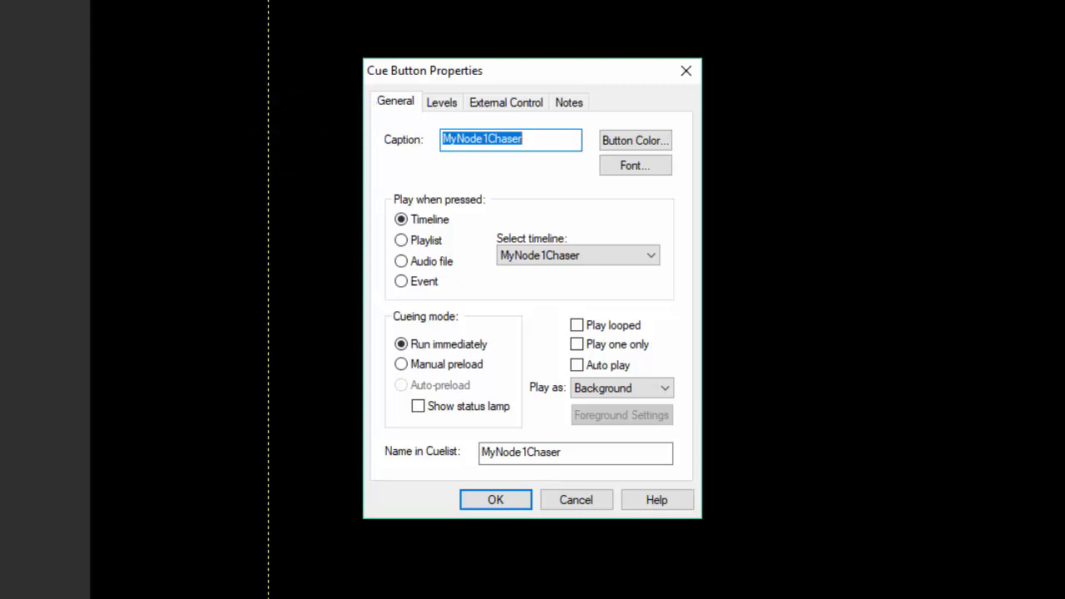
click(418, 283)
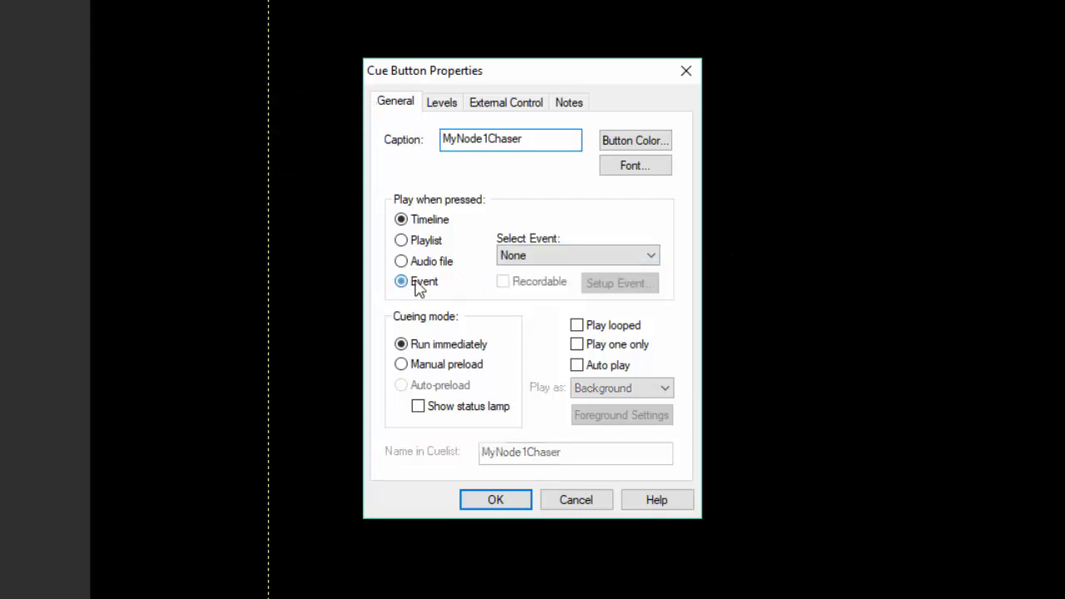
click(532, 257)
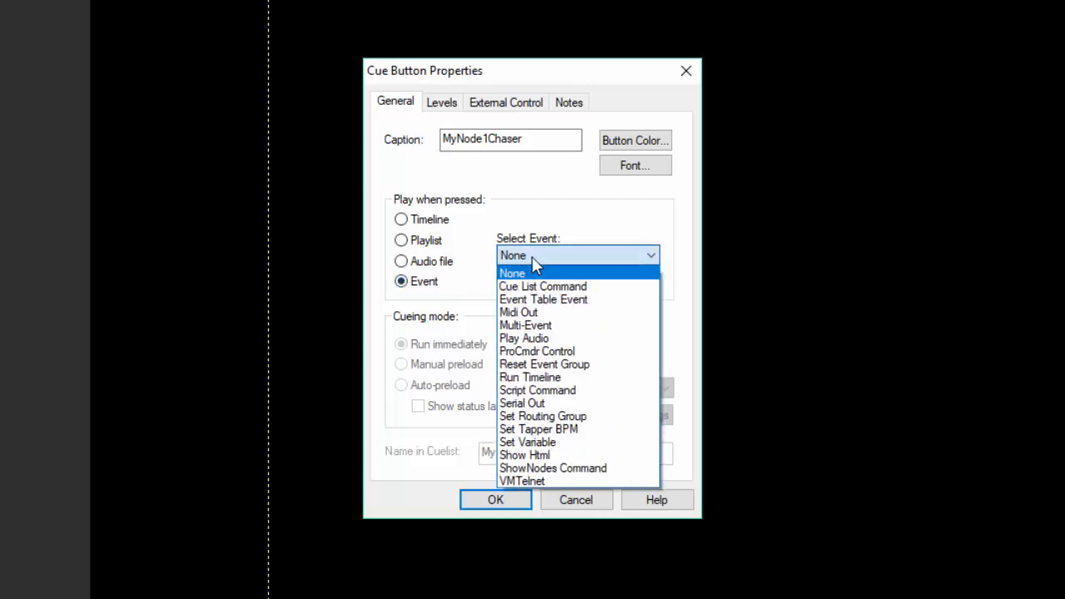
click(539, 379)
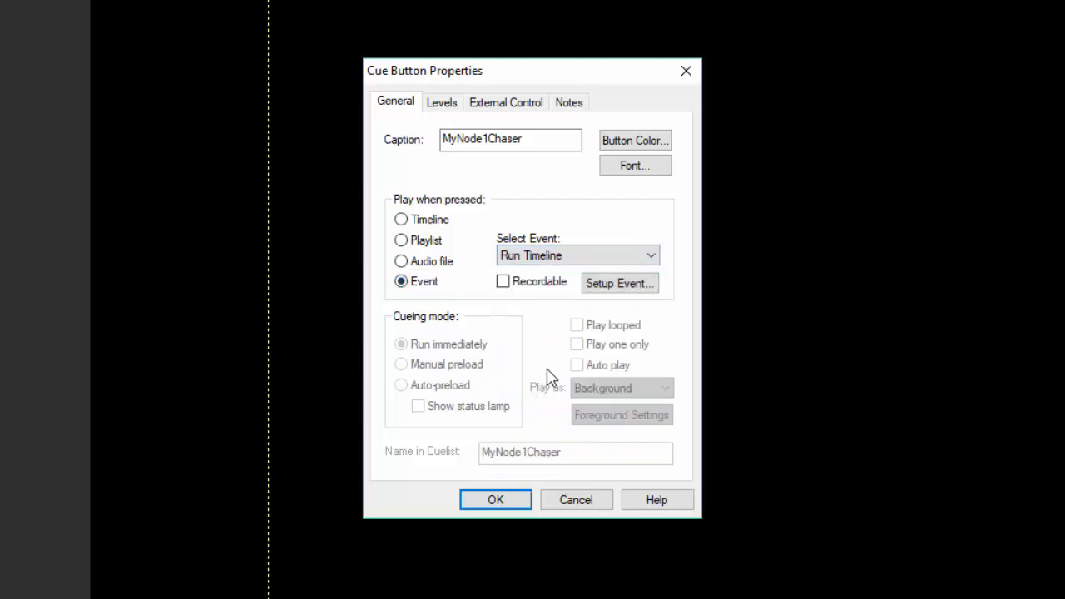
Step: Set up the button's Run Timeline event to play the MyNode1Chaser timeline looped
click(617, 286)
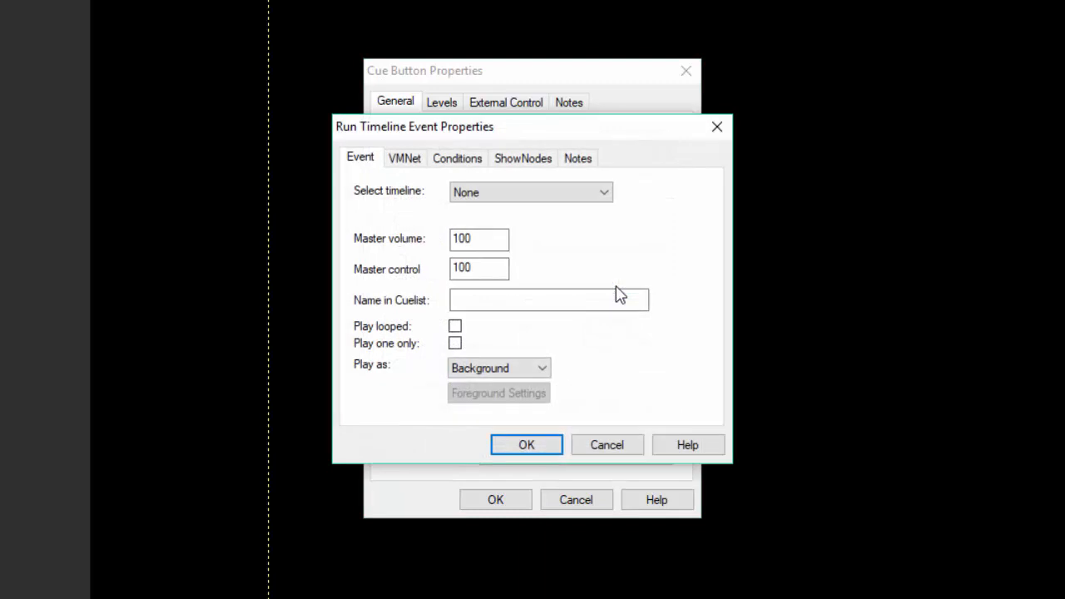
click(558, 193)
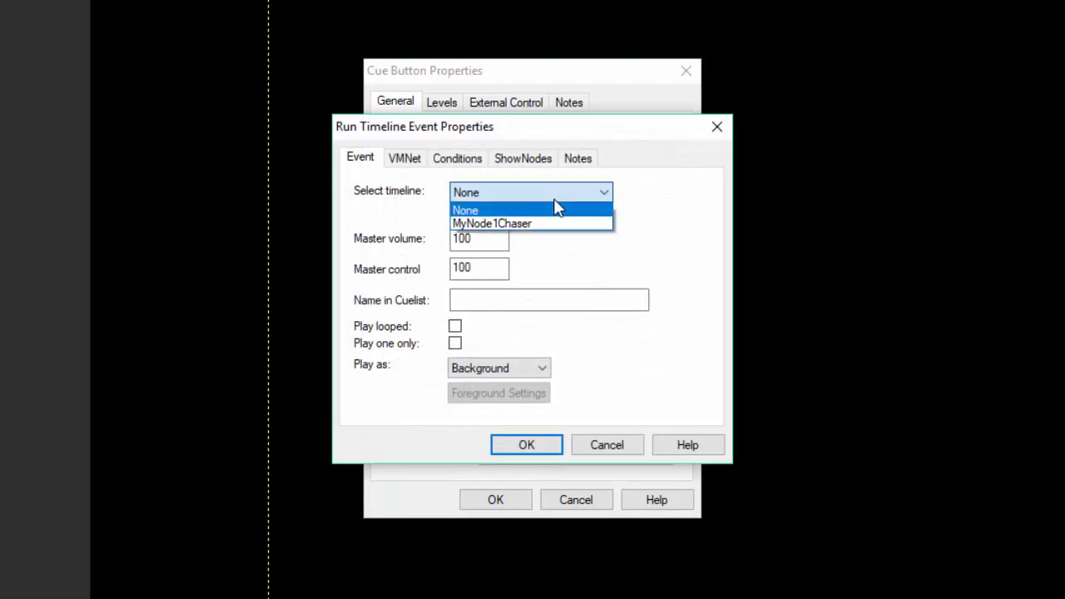
click(552, 223)
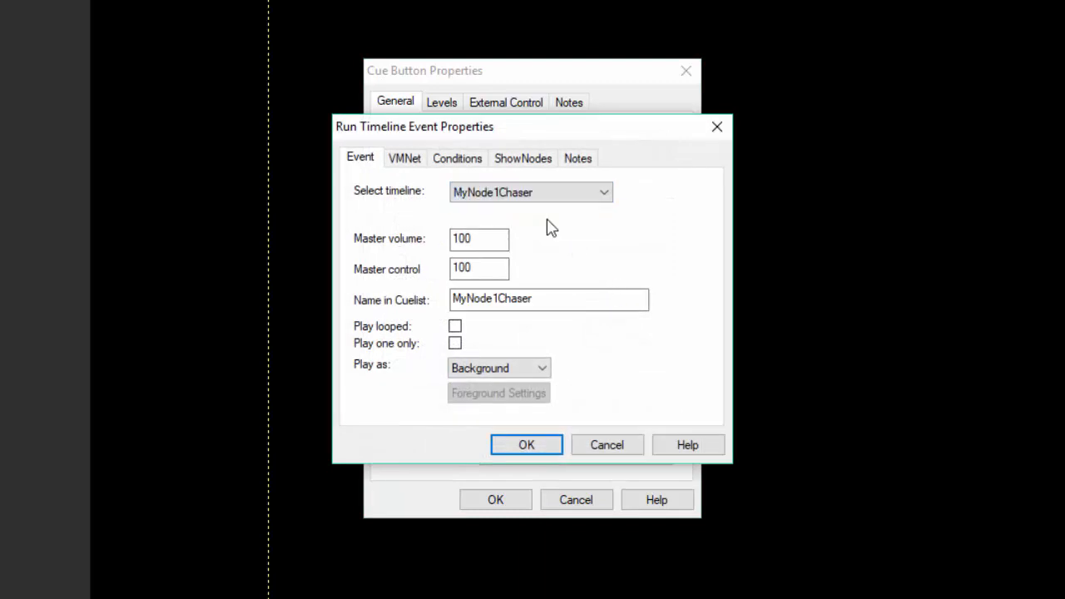
click(456, 327)
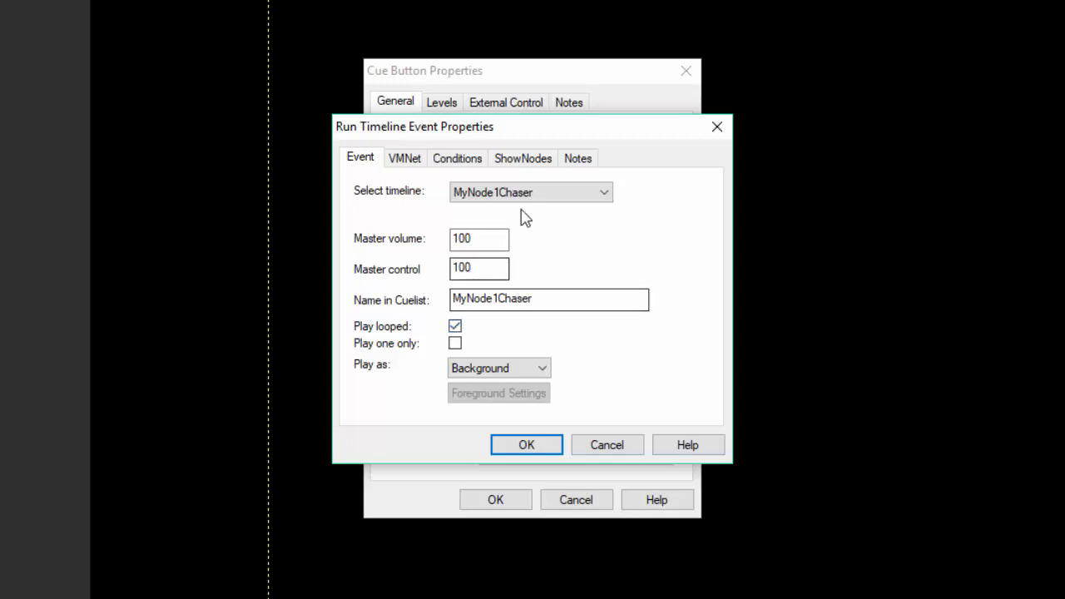
Step: Target the Run Timeline event at the ShowNodes device MyNode1 and accept the event and cue button properties
click(534, 165)
click(462, 223)
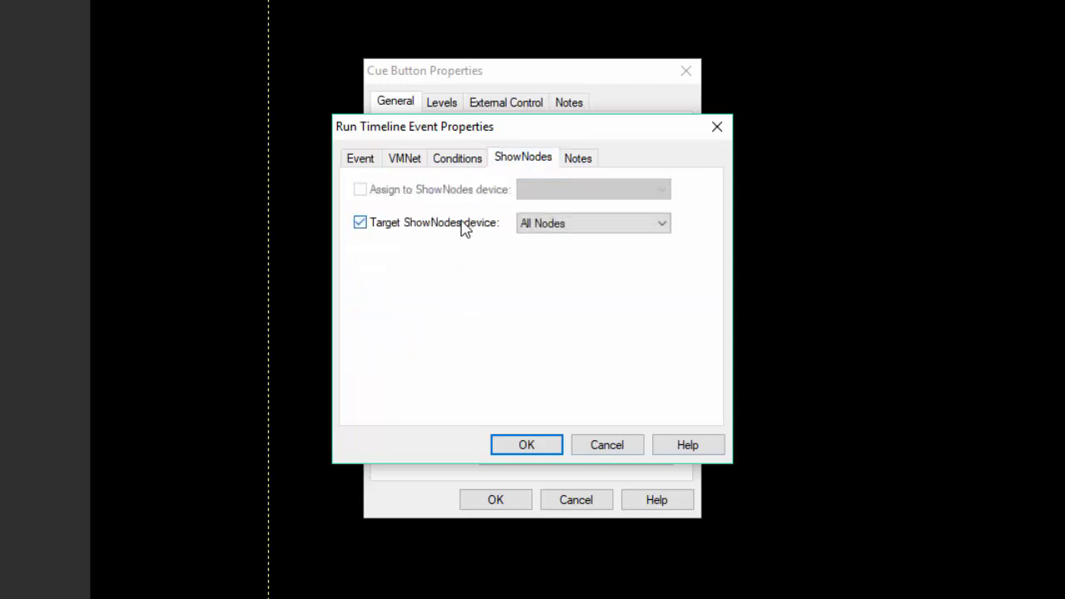
click(548, 225)
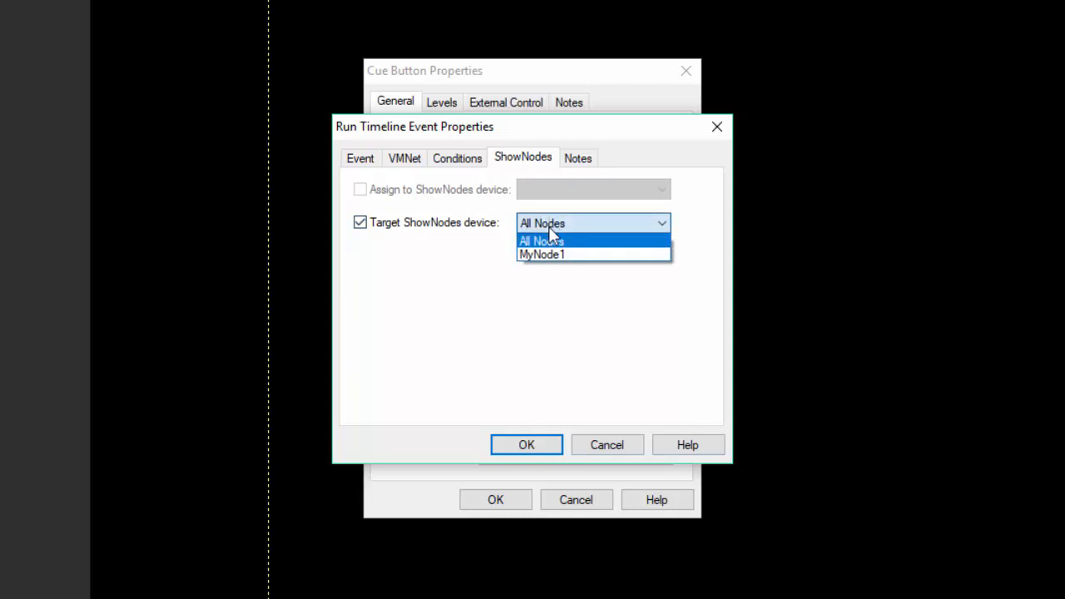
click(550, 255)
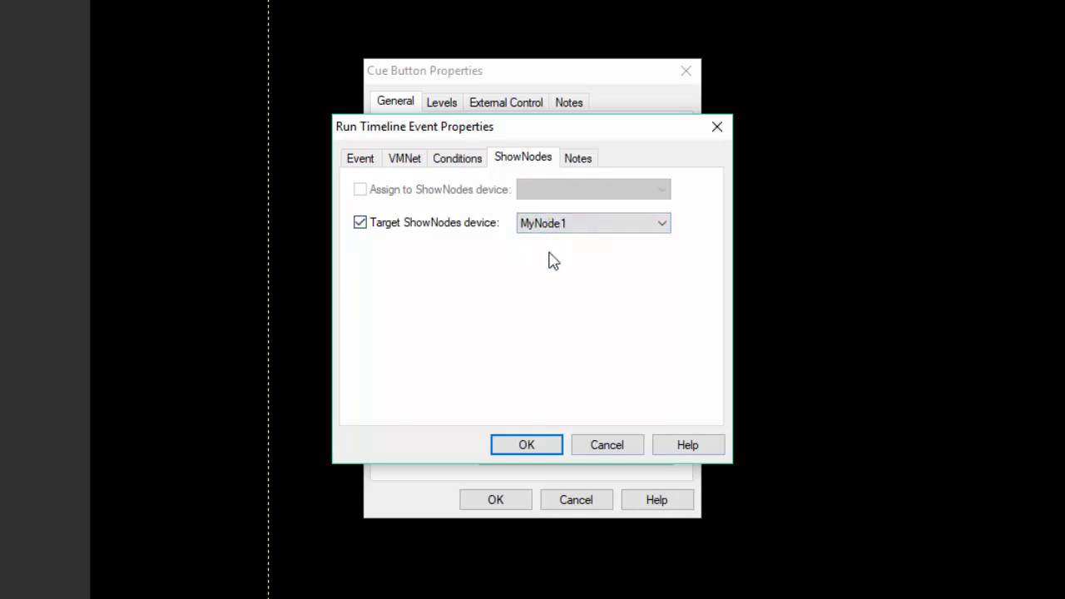
click(515, 441)
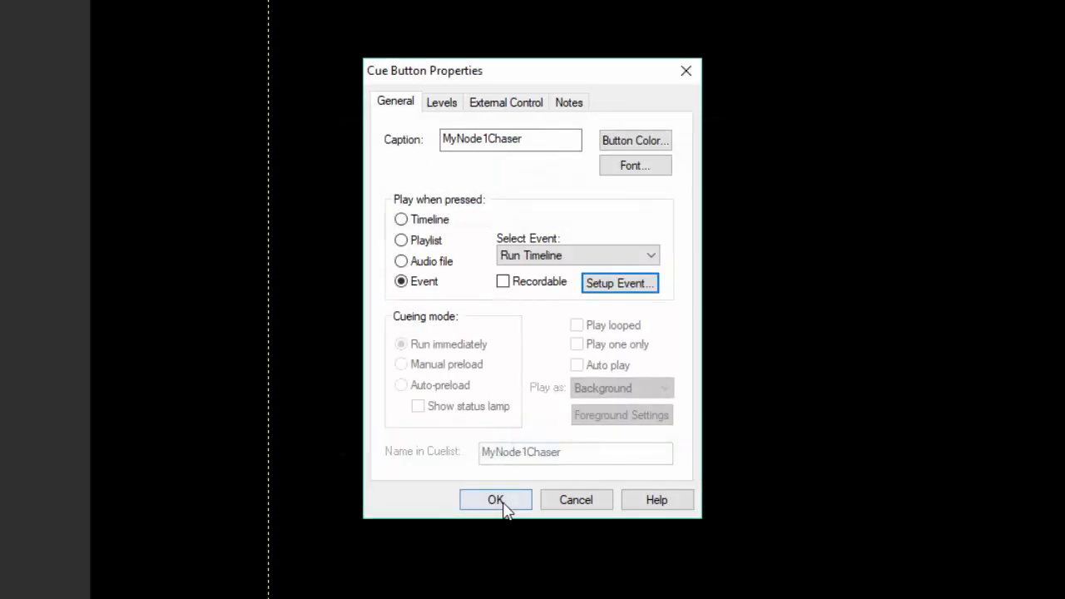
click(503, 501)
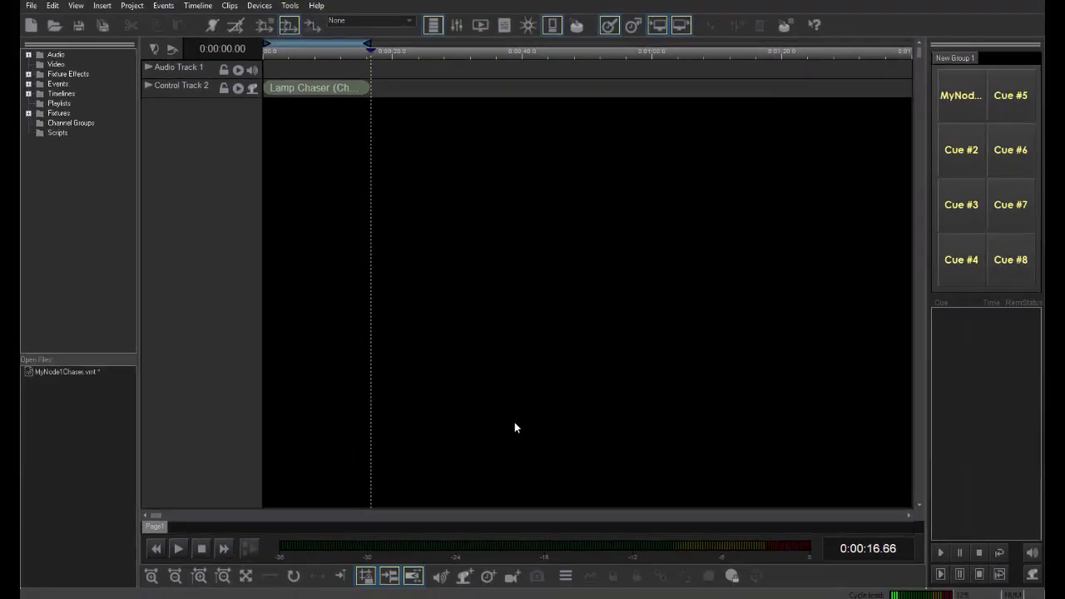
Step: Trigger the MyNode1Chaser cue button and show MyNode1's playback information in the ShowNodes Manager
click(953, 108)
click(258, 5)
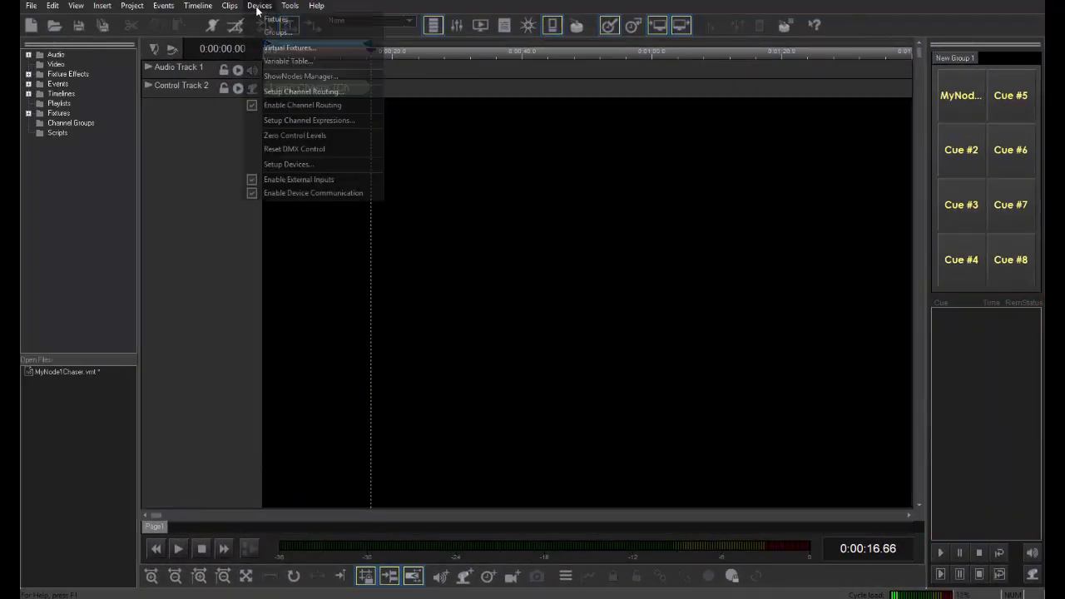
click(281, 75)
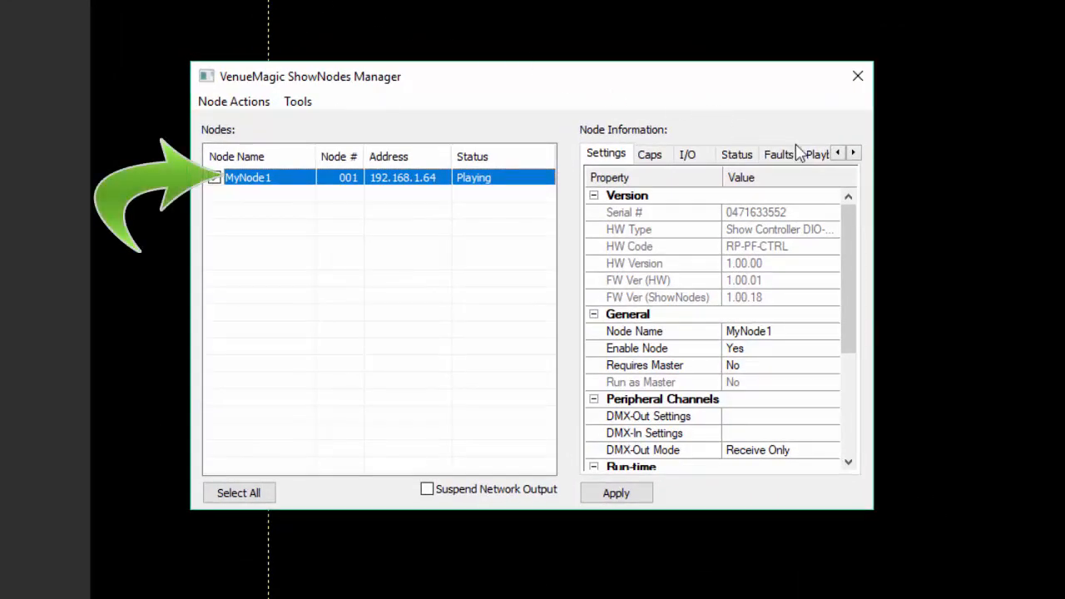
click(816, 155)
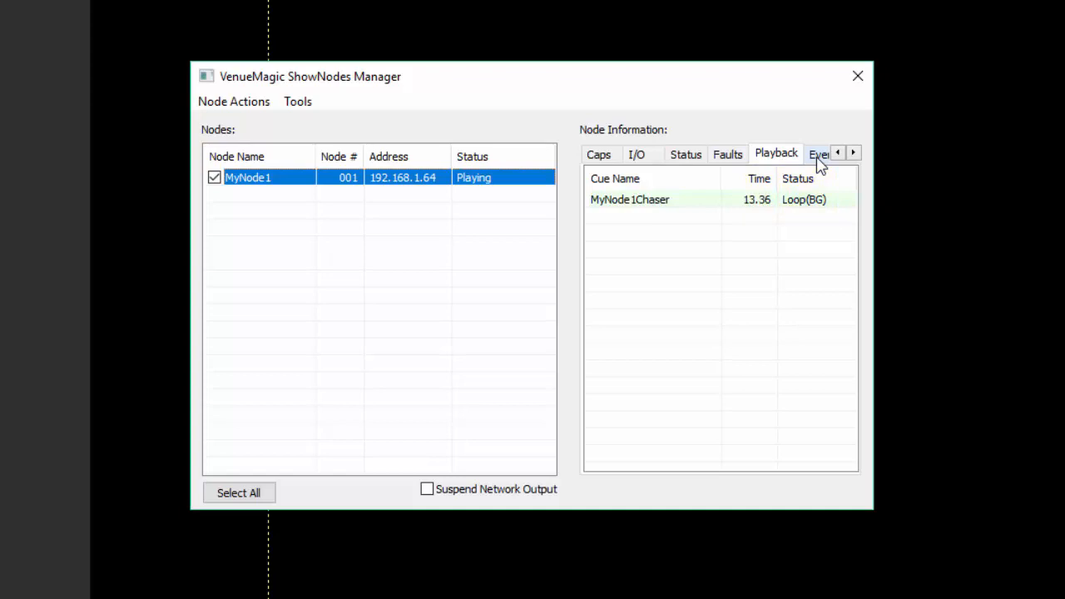
Step: Stop the MyNode1Chaser cue playing on MyNode1 and trigger it again from its cue button
right_click(801, 206)
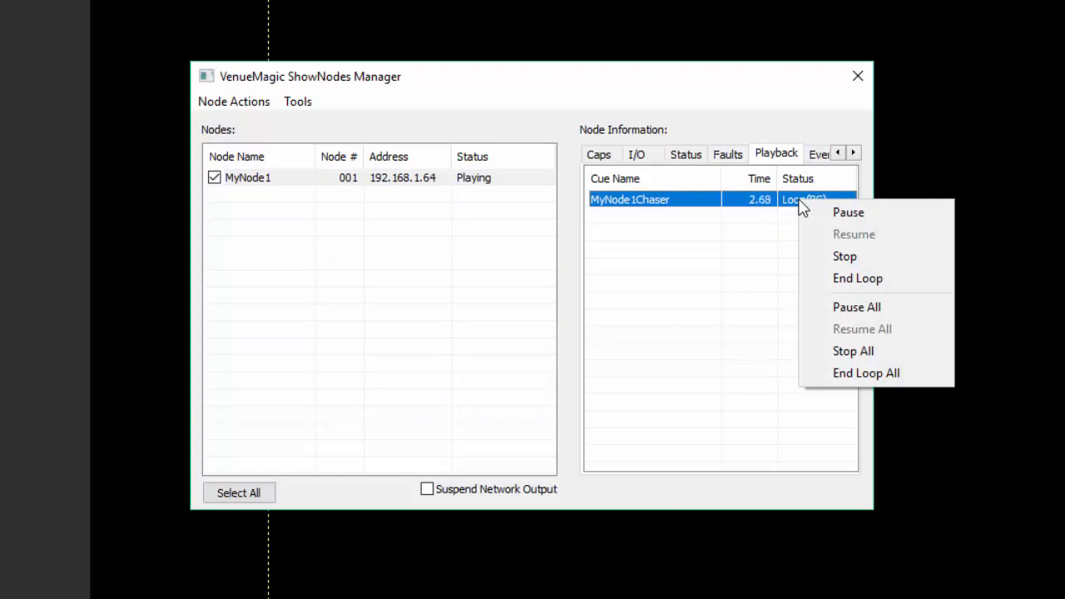
click(816, 255)
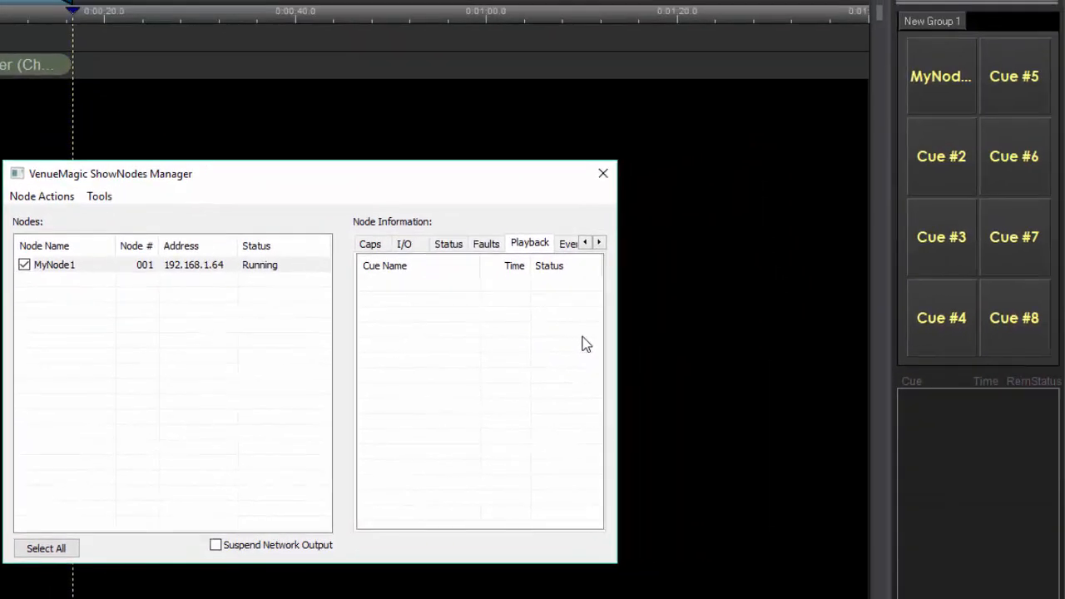
click(925, 96)
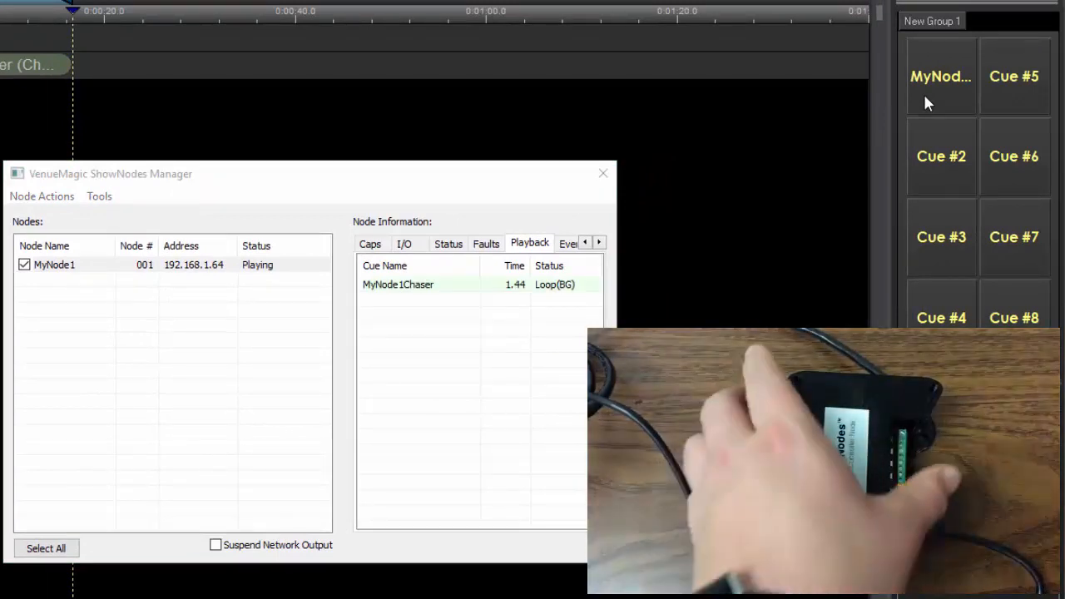